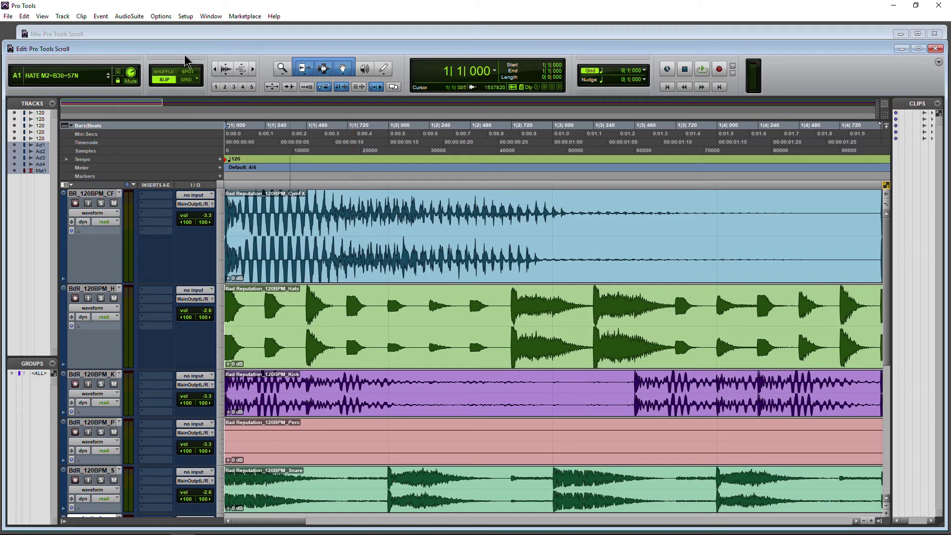
Step: Pick an Edit Window Scrolling mode, then play the drum session to 3|4|868 and stop
click(173, 19)
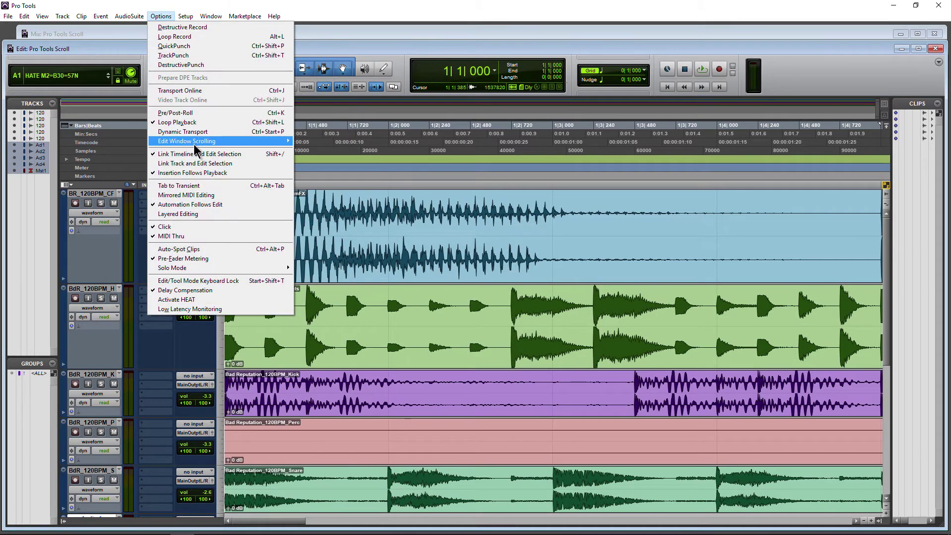
mouse_move(193, 141)
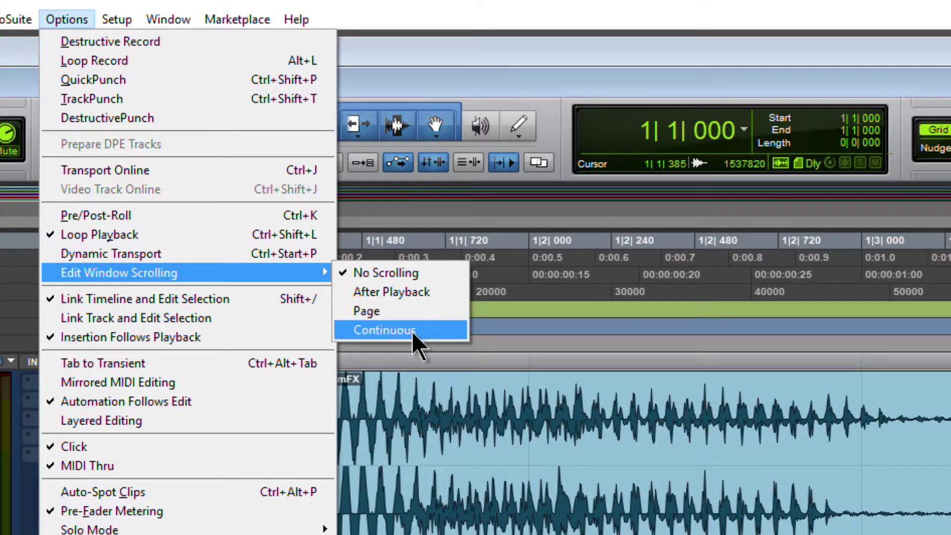
click(391, 79)
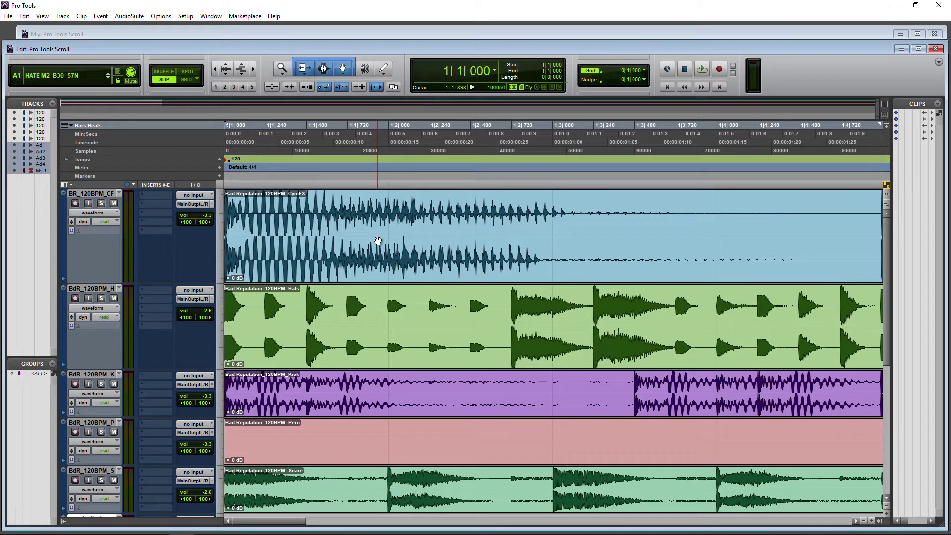
key(space)
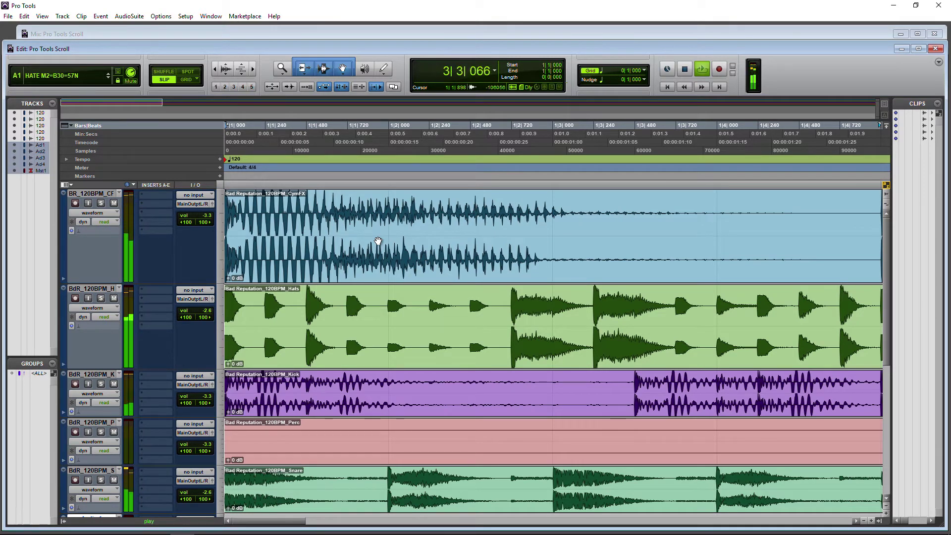
key(space)
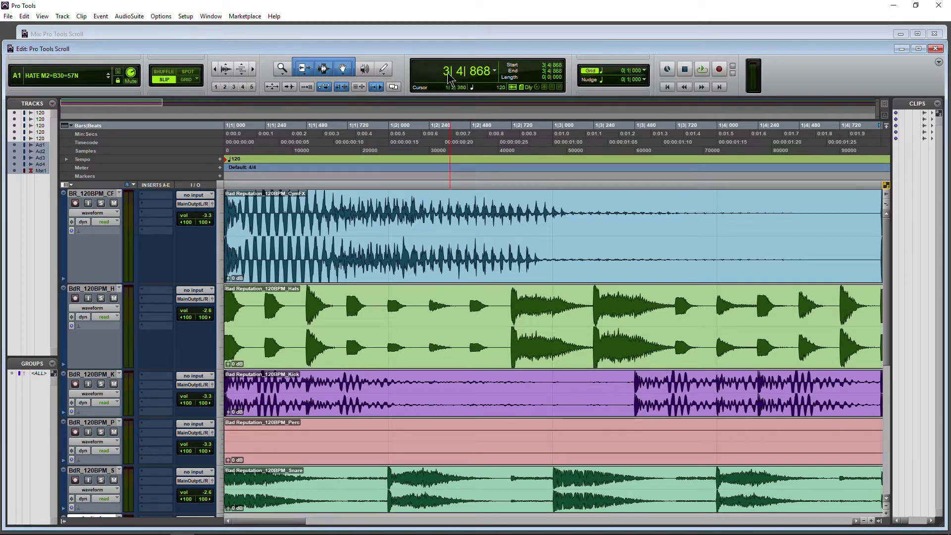
Step: Jump the Edit view to the playhead near bar 3 and resume playback from there
click(517, 211)
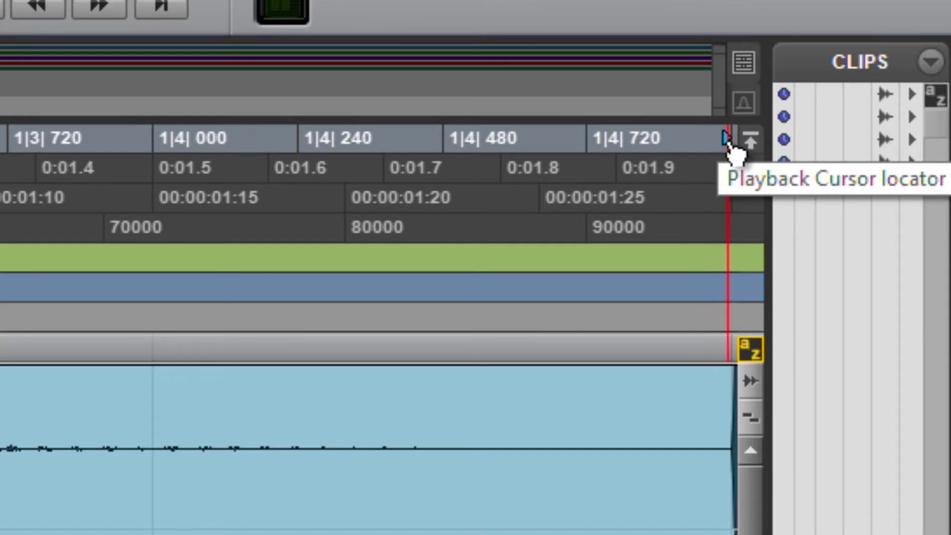
click(727, 140)
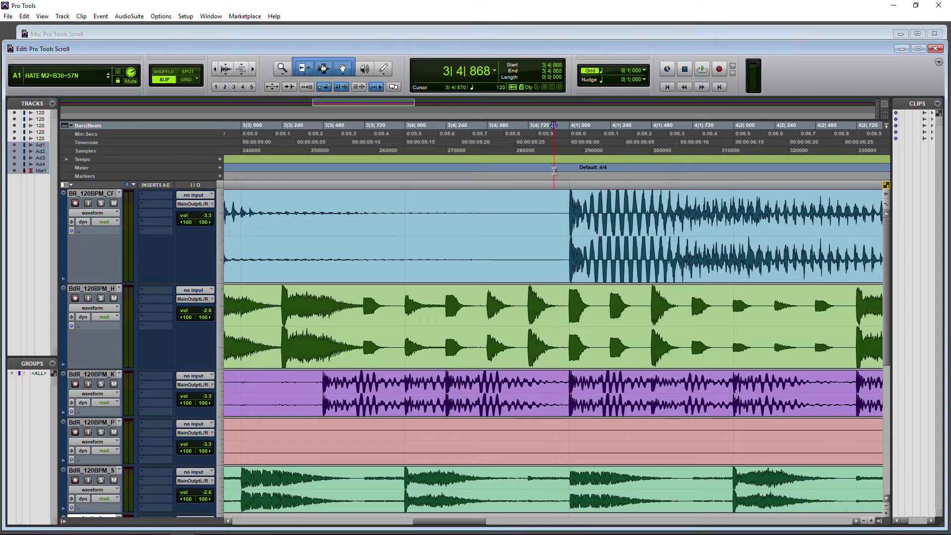
key(space)
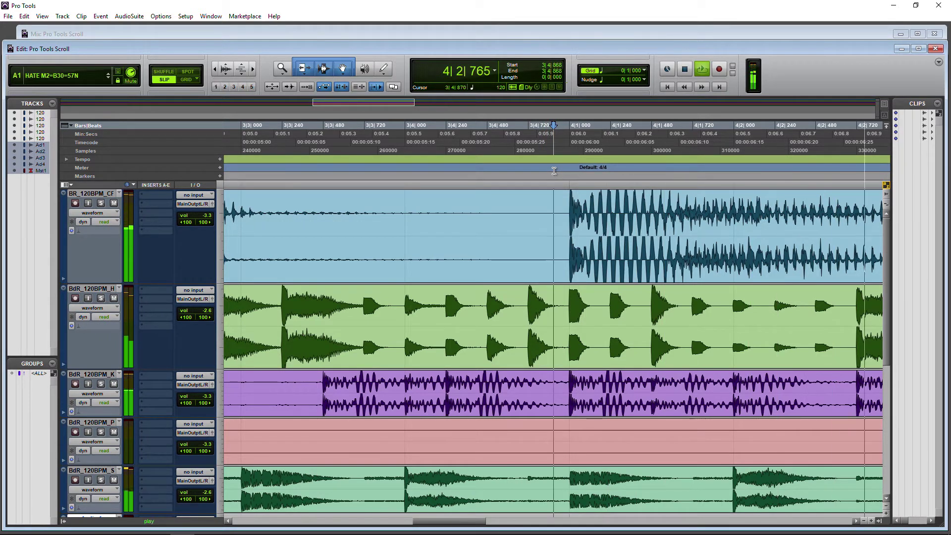
Step: Stop, play briefly from near 1|2|000, then return the position to 1|1|000
key(space)
key(Return)
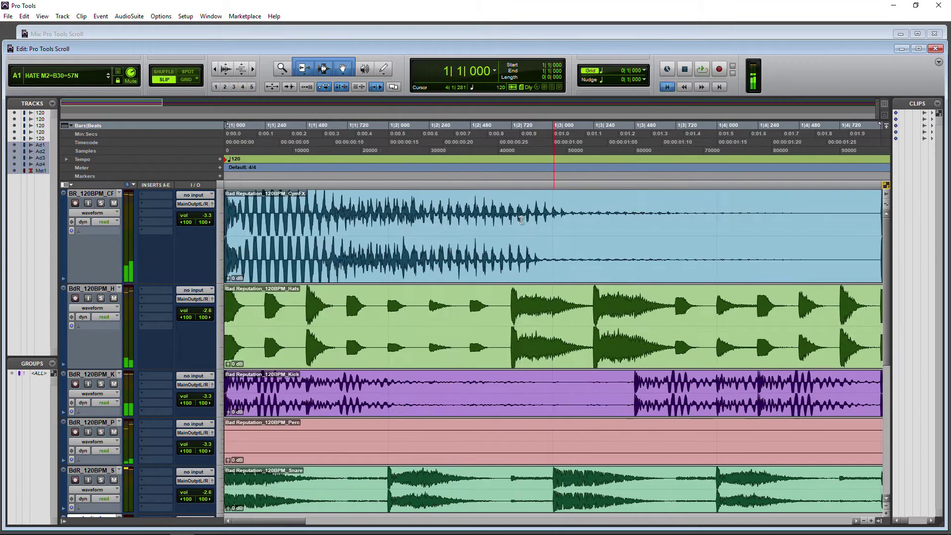
click(389, 132)
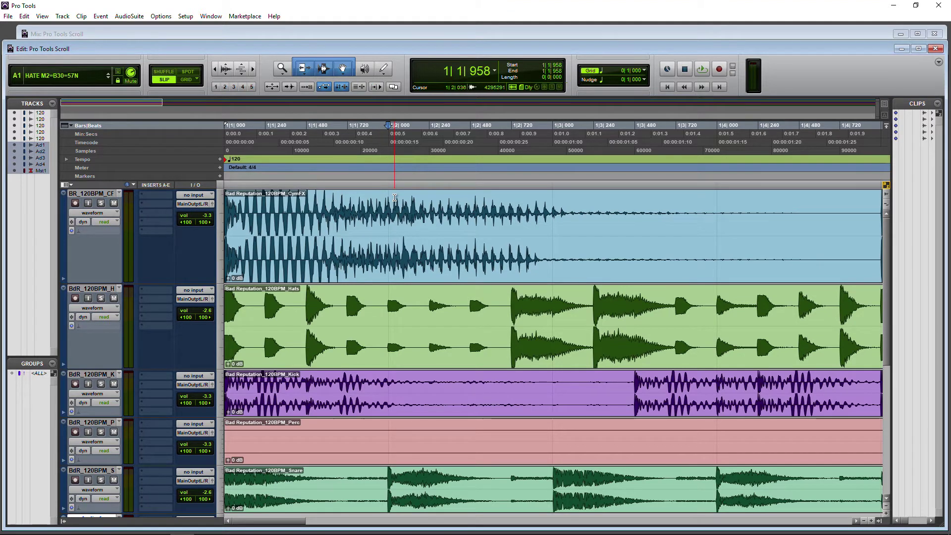
key(space)
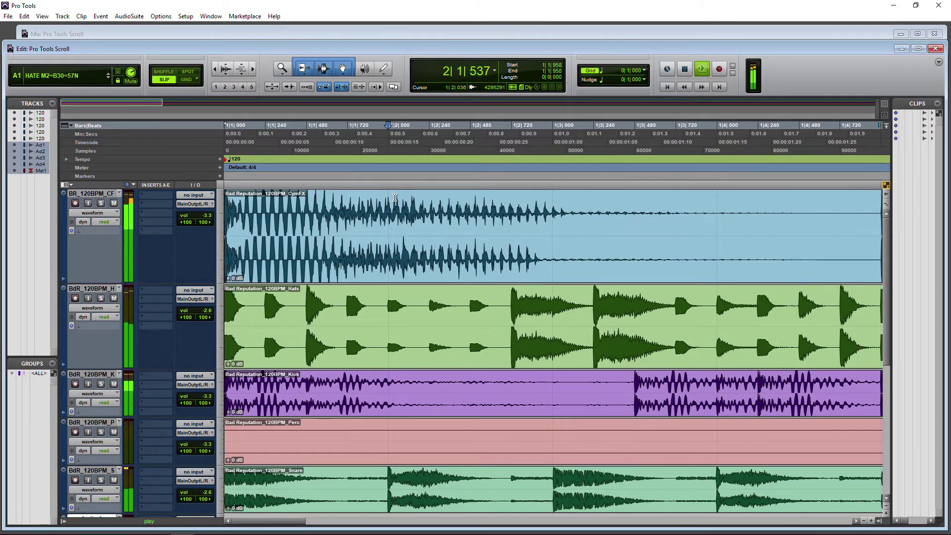
key(space)
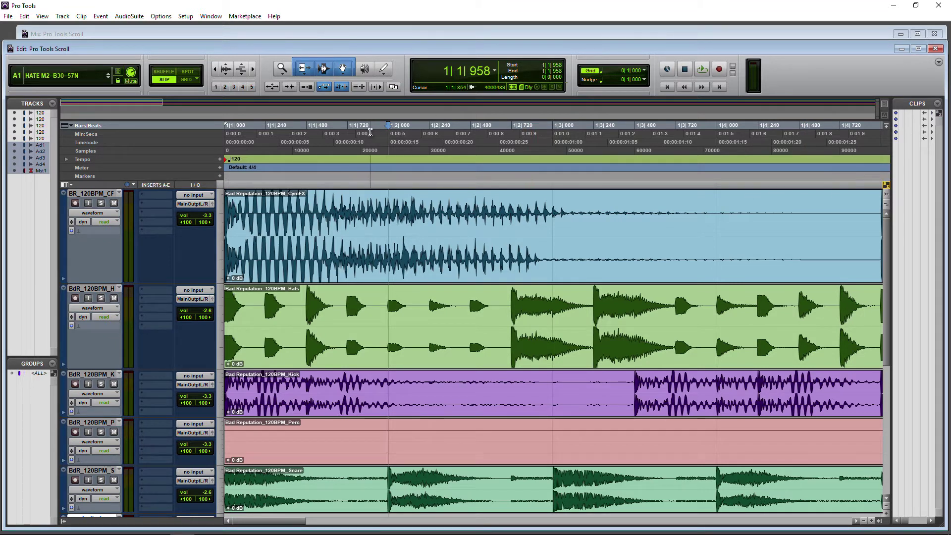
key(n)
key(n)
key(n)
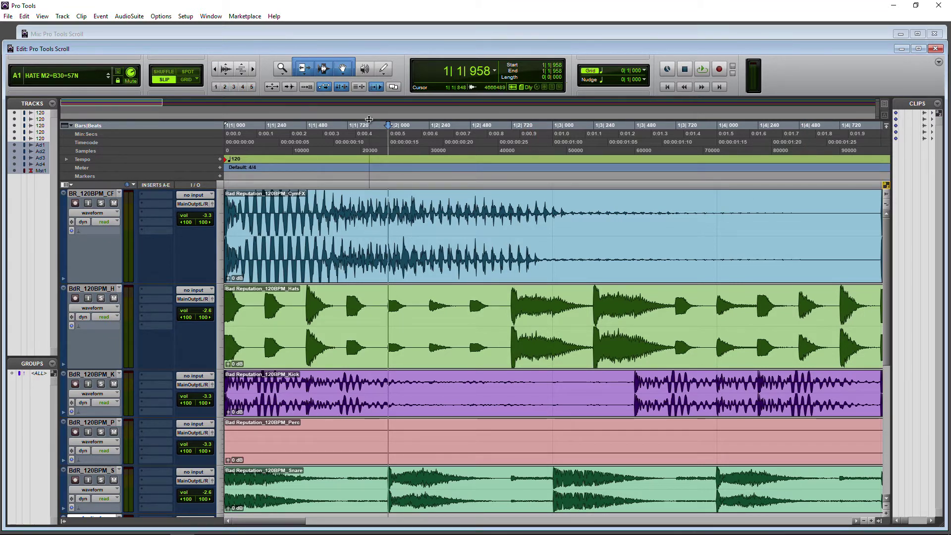
click(667, 87)
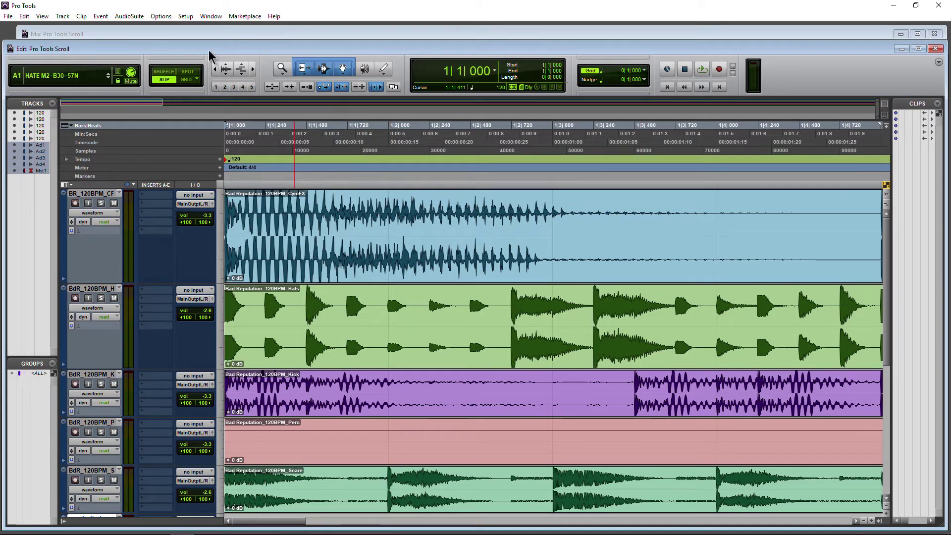
Step: Set Edit Window Scrolling to After Playback and test it by playing to 4|2|239
click(162, 17)
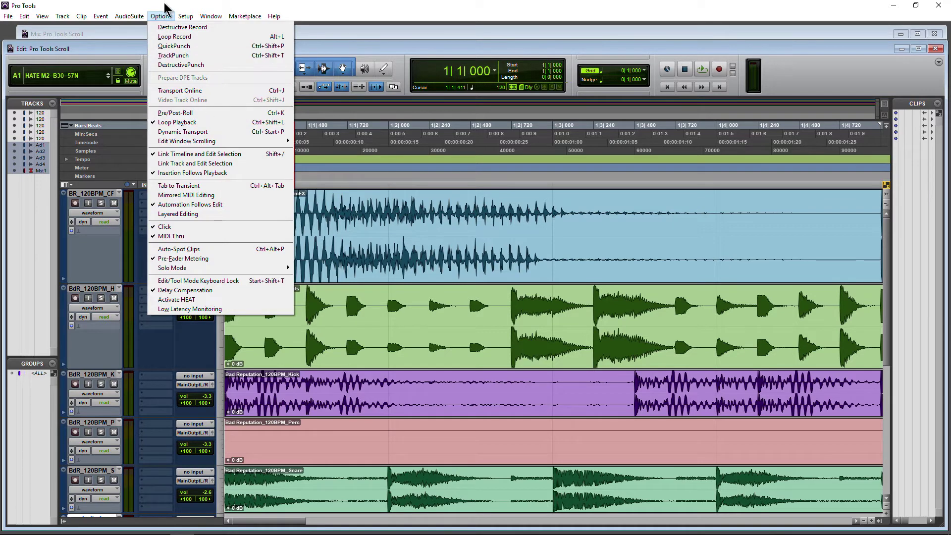
mouse_move(190, 141)
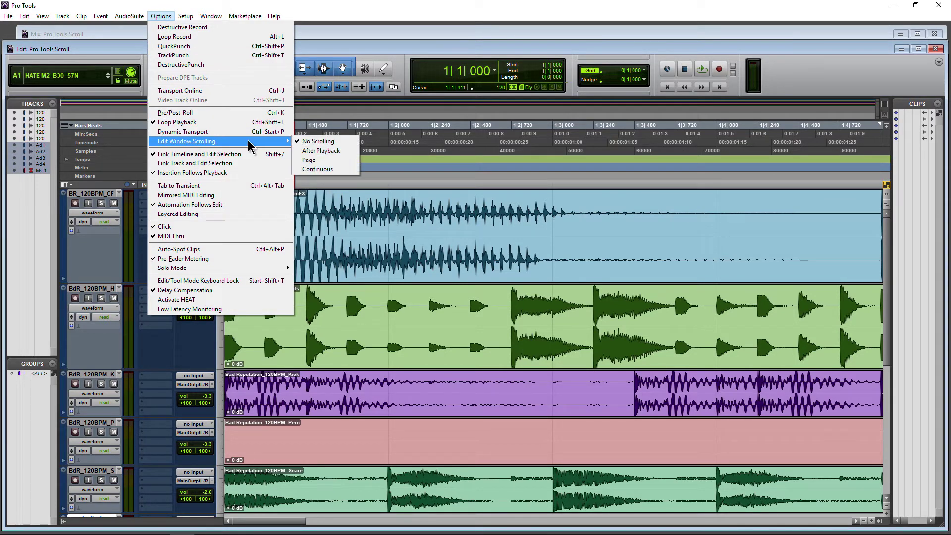
click(323, 150)
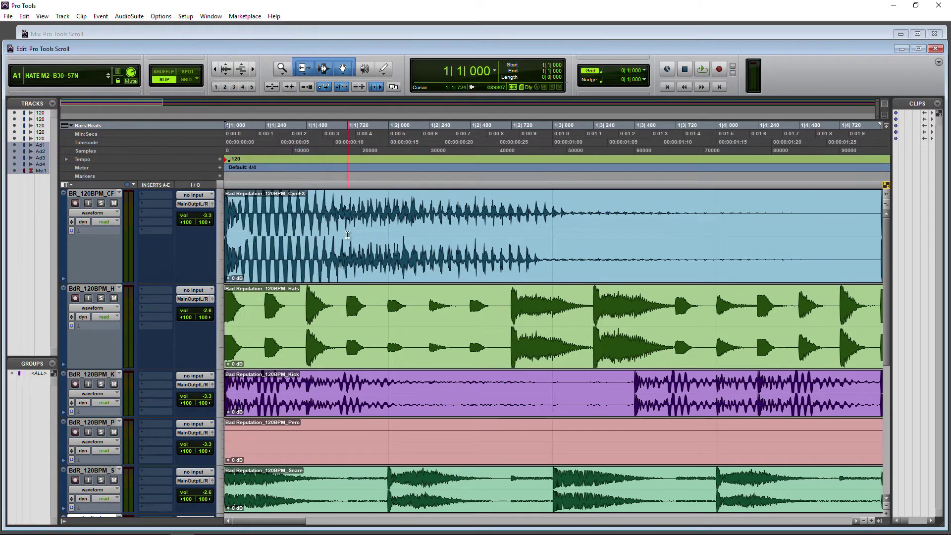
key(space)
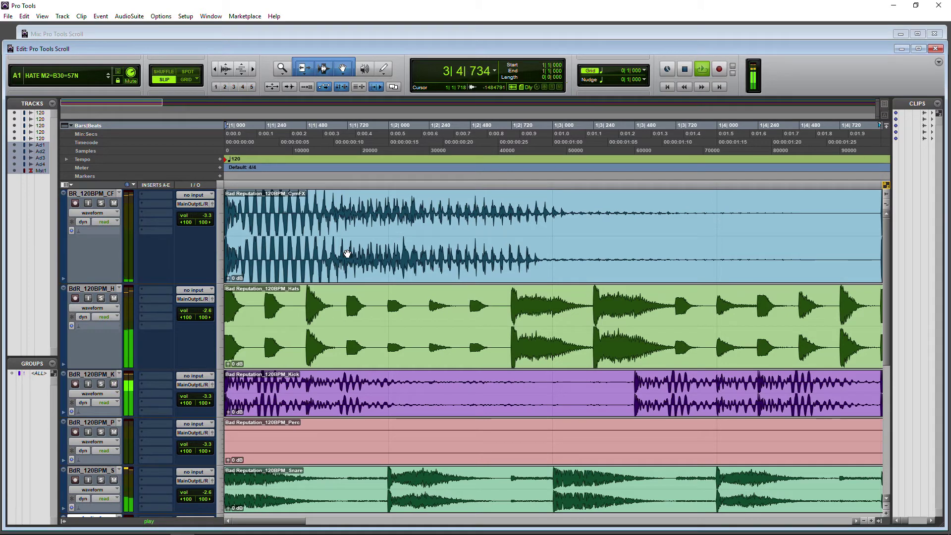
key(space)
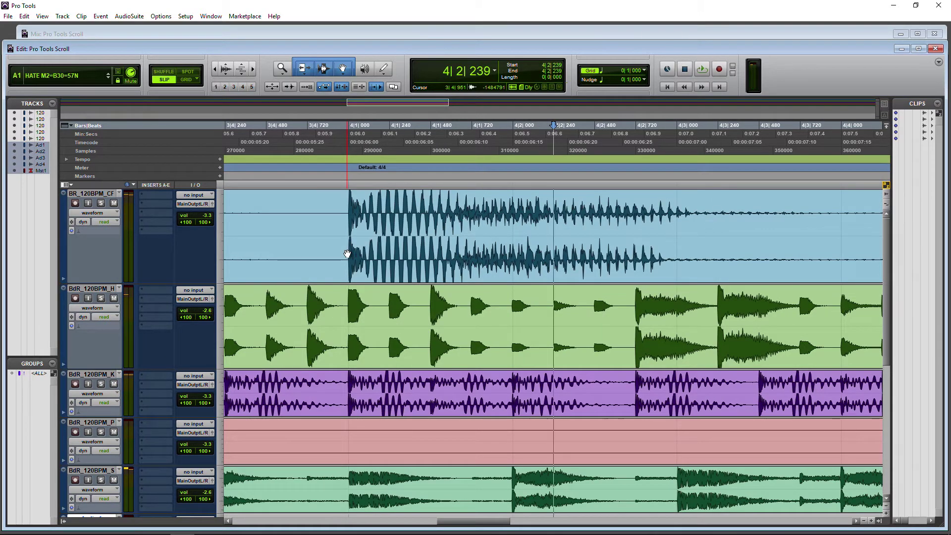
Step: Return to zero, start at 1|2|490 with Tab to Transient off, and play briefly
click(667, 87)
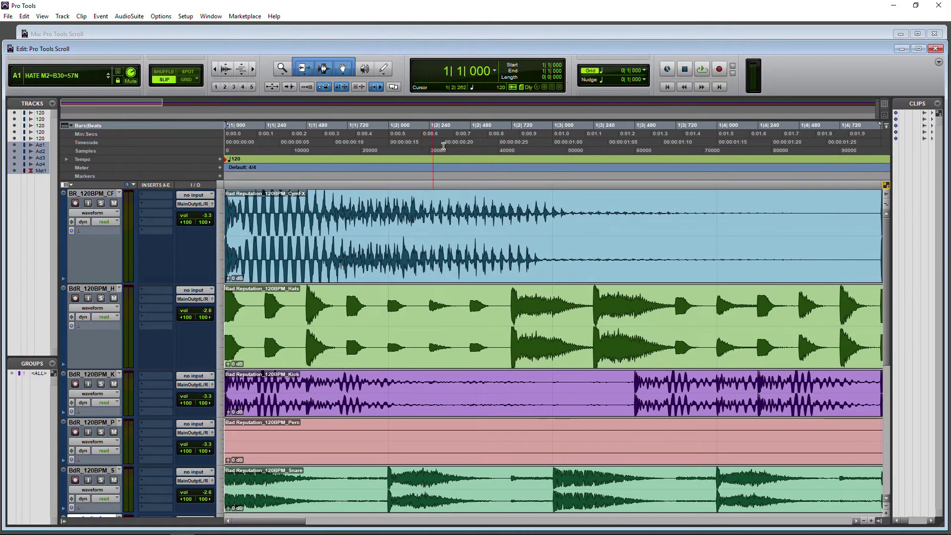
click(470, 160)
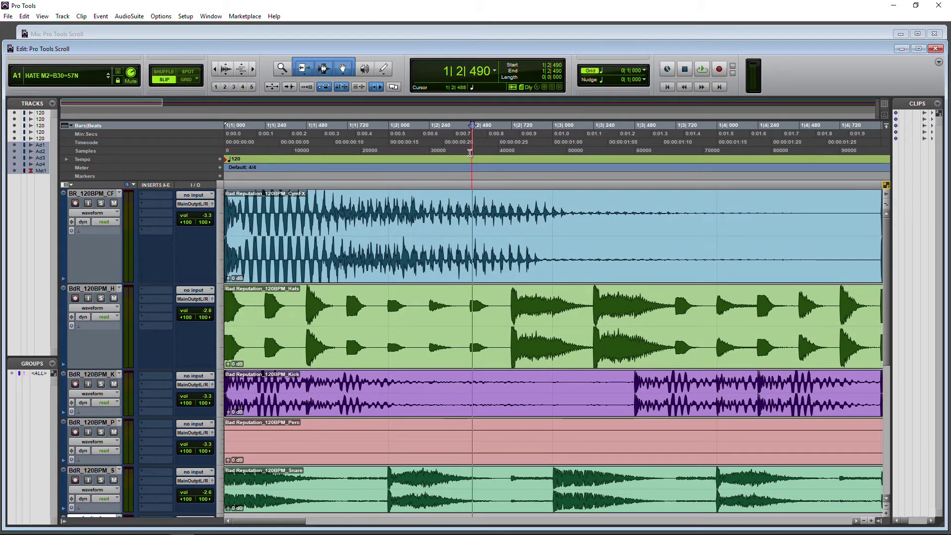
click(375, 87)
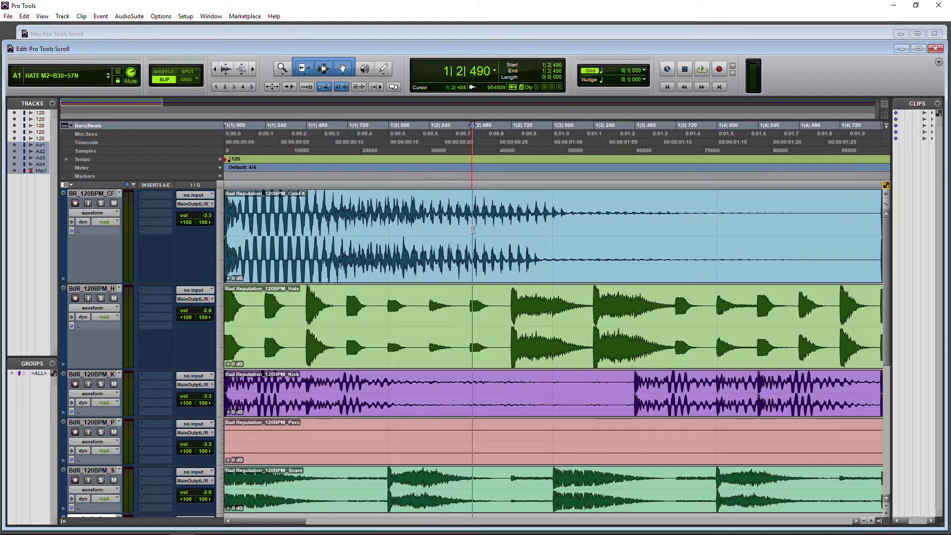
key(space)
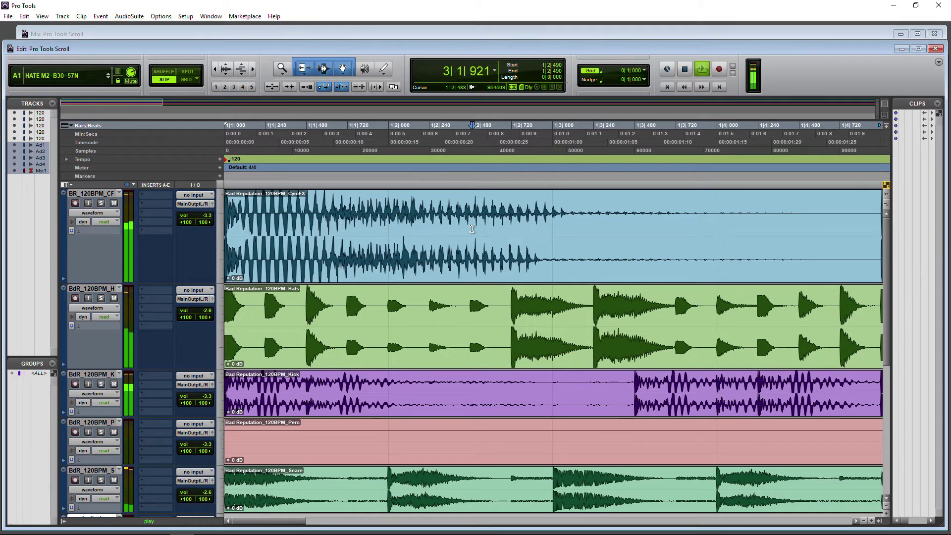
key(space)
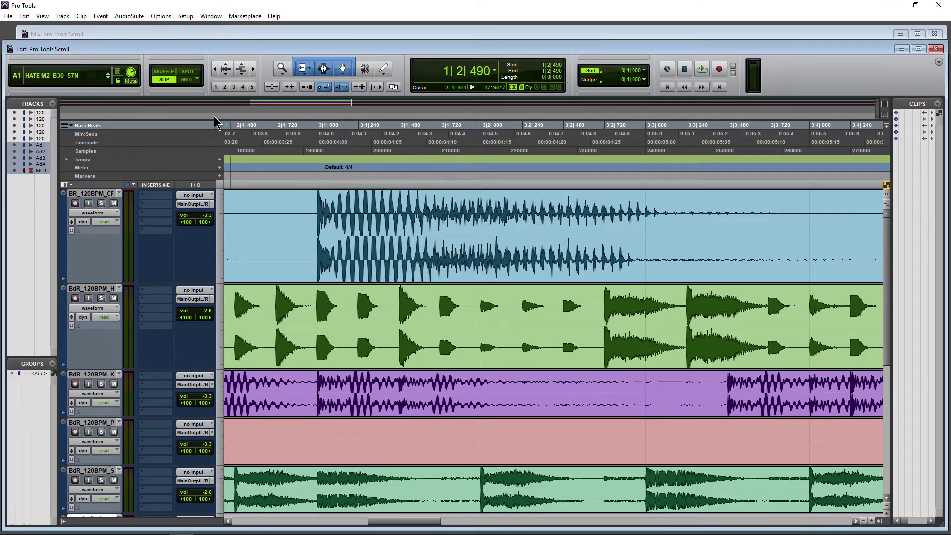
Step: Scroll to the session start with Home and play twice from 1|2|490
key(Home)
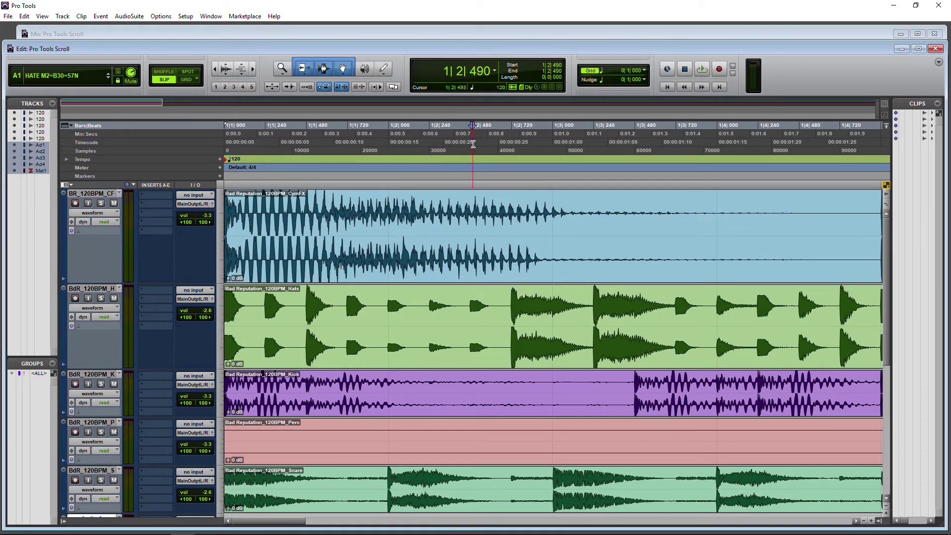
key(space)
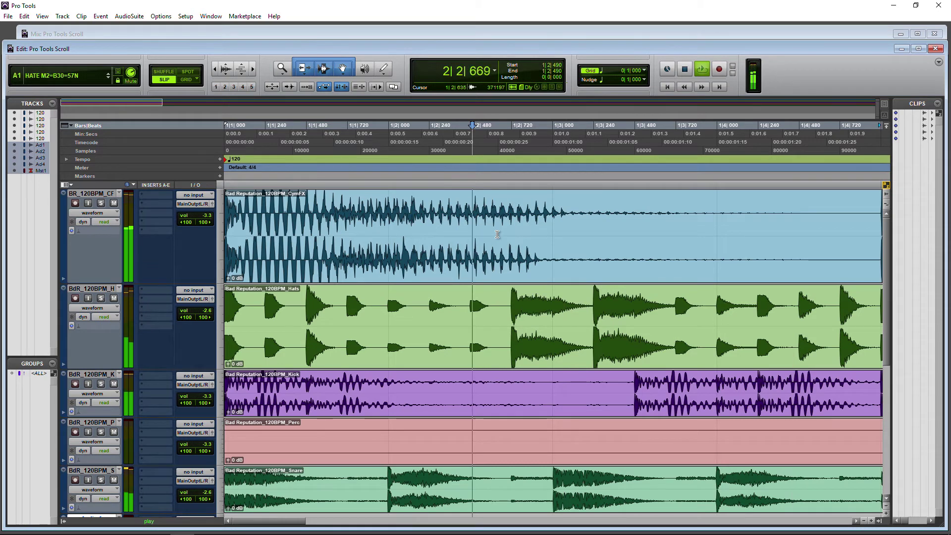
key(space)
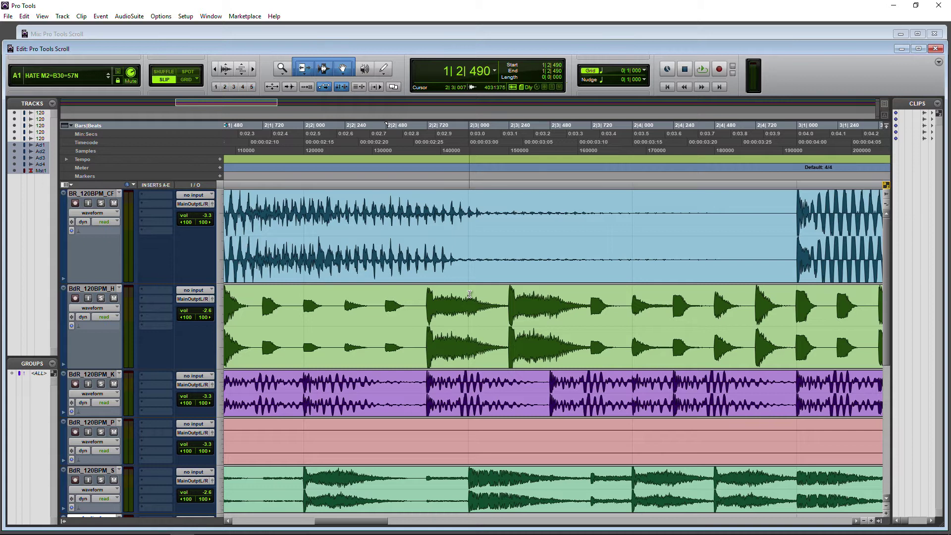
key(space)
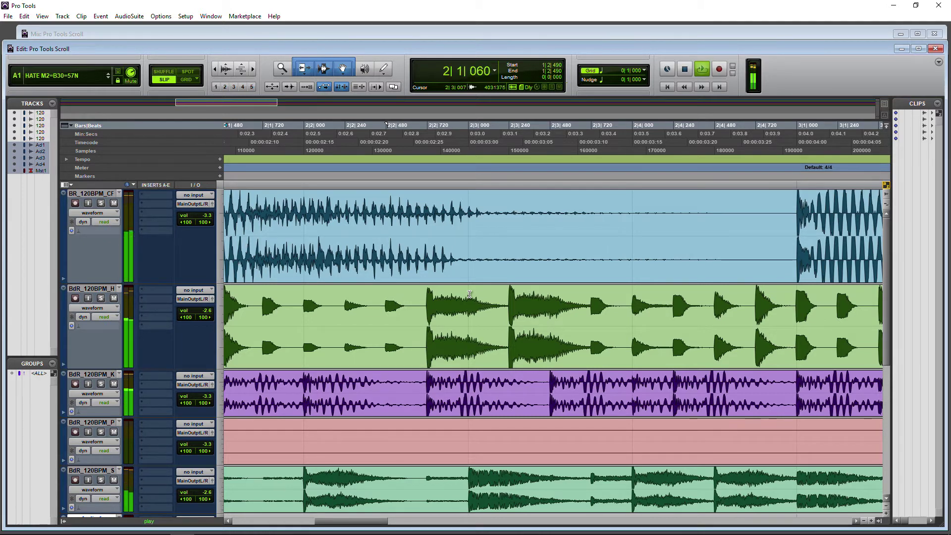
key(space)
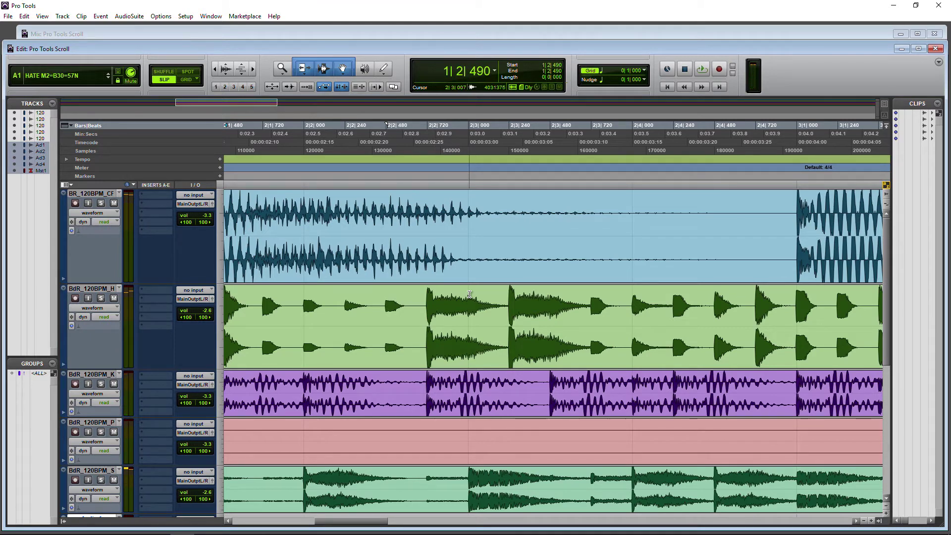
Step: Return to the session start and switch Edit Window Scrolling to Page
click(664, 87)
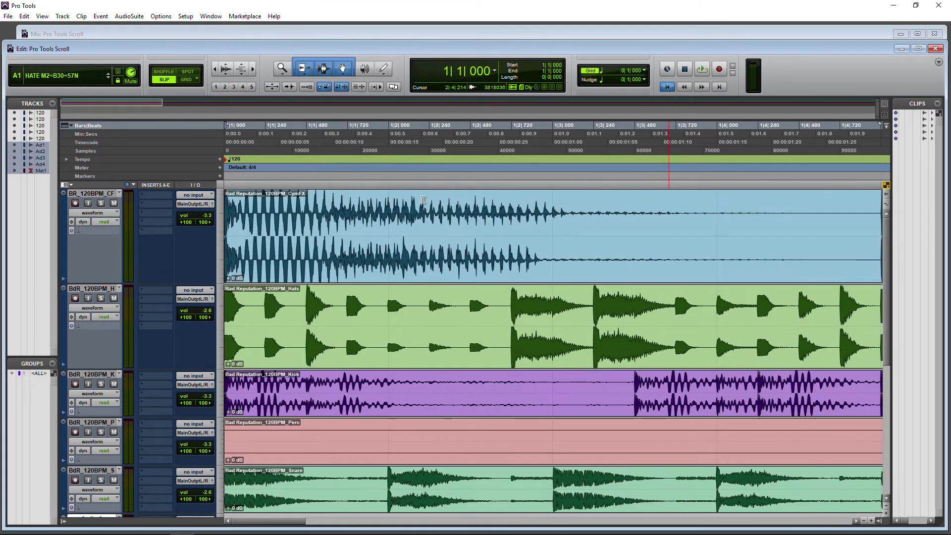
click(166, 16)
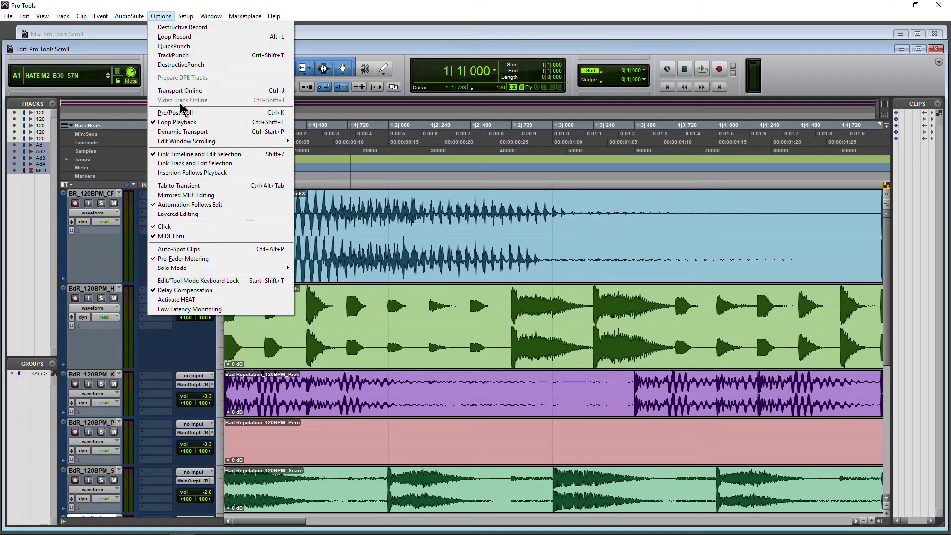
mouse_move(190, 140)
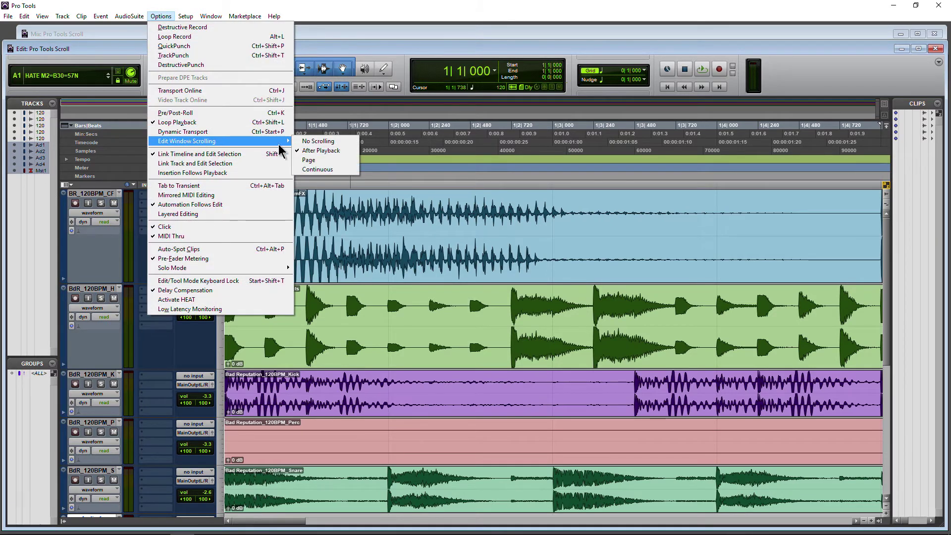
click(324, 160)
Step: Play past bar 5 to watch the view page along, then stop and return to zero
key(space)
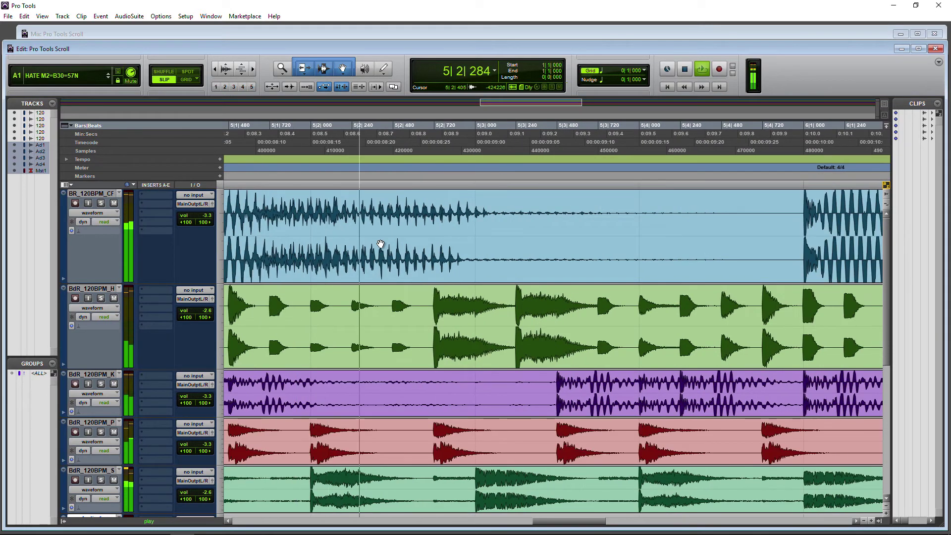
key(space)
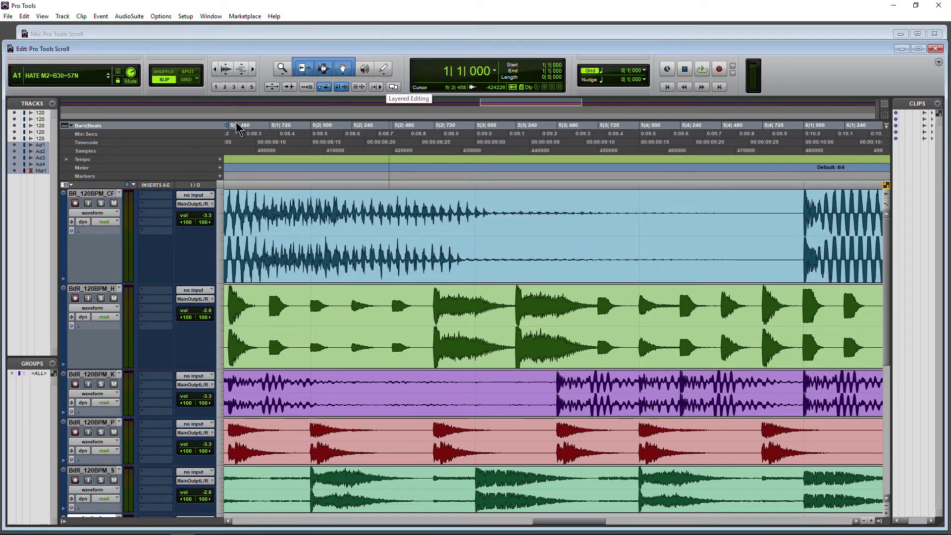
key(Return)
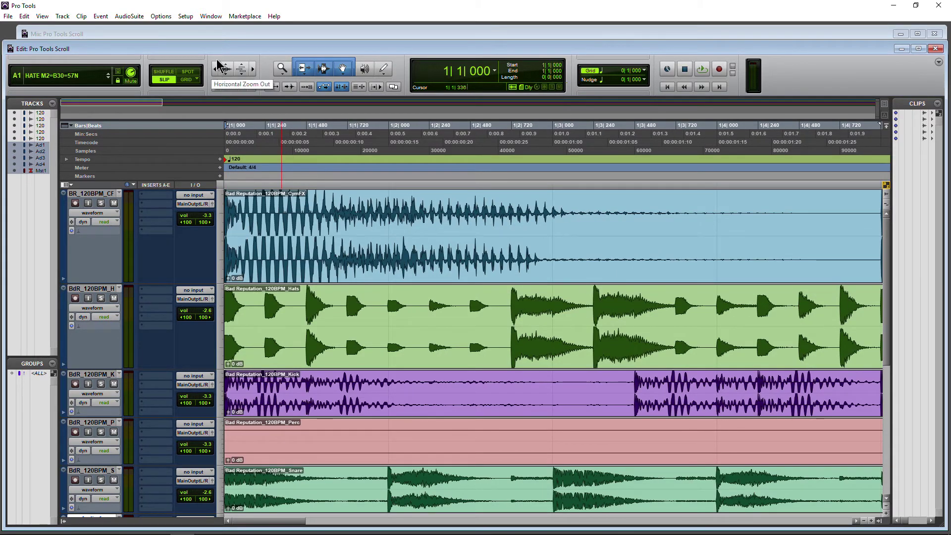
Step: Switch Edit Window Scrolling to Continuous
click(187, 17)
mouse_move(164, 19)
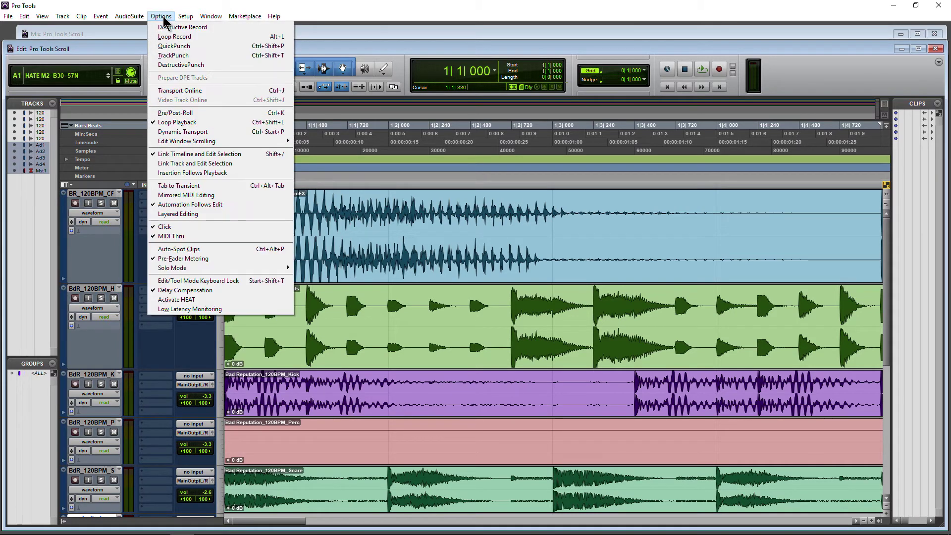
mouse_move(198, 143)
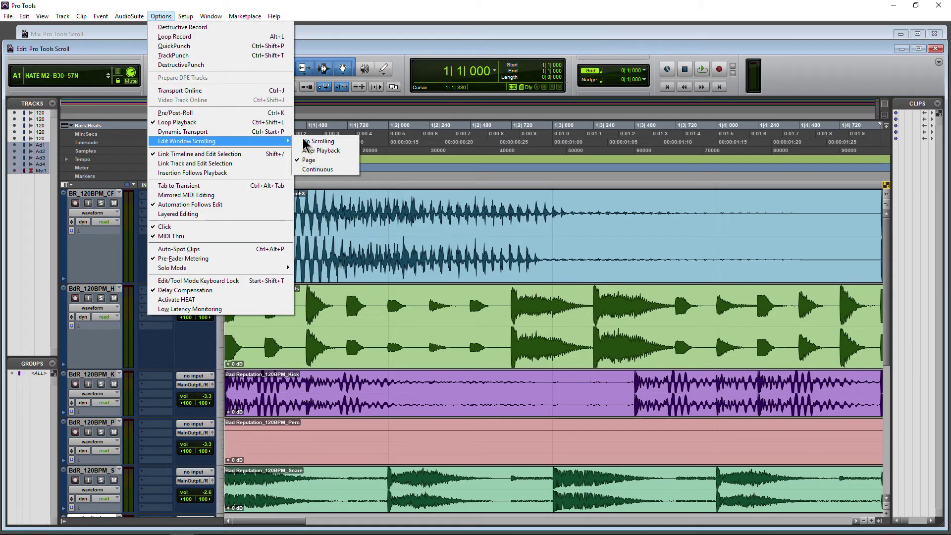
click(323, 170)
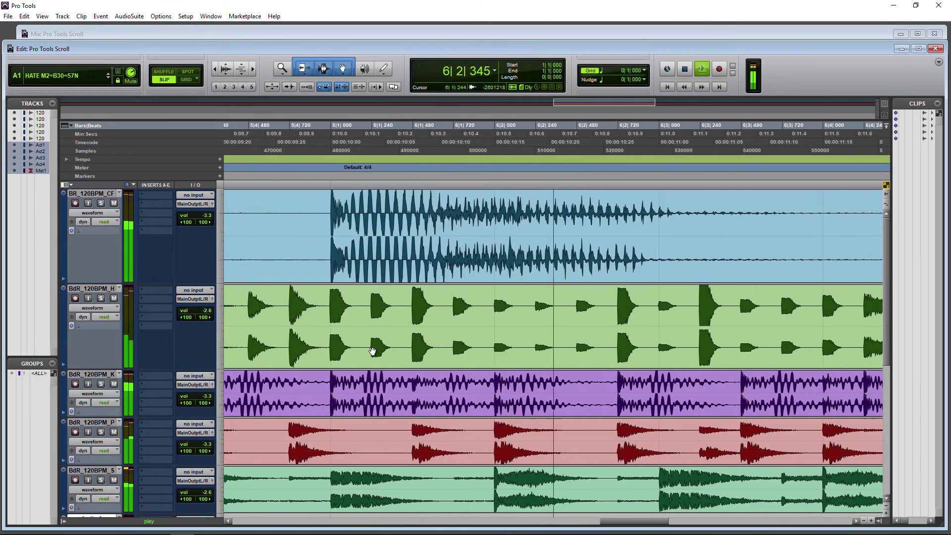
Step: Stop playback, then play again from the session start and stop at 1|1|000
key(space)
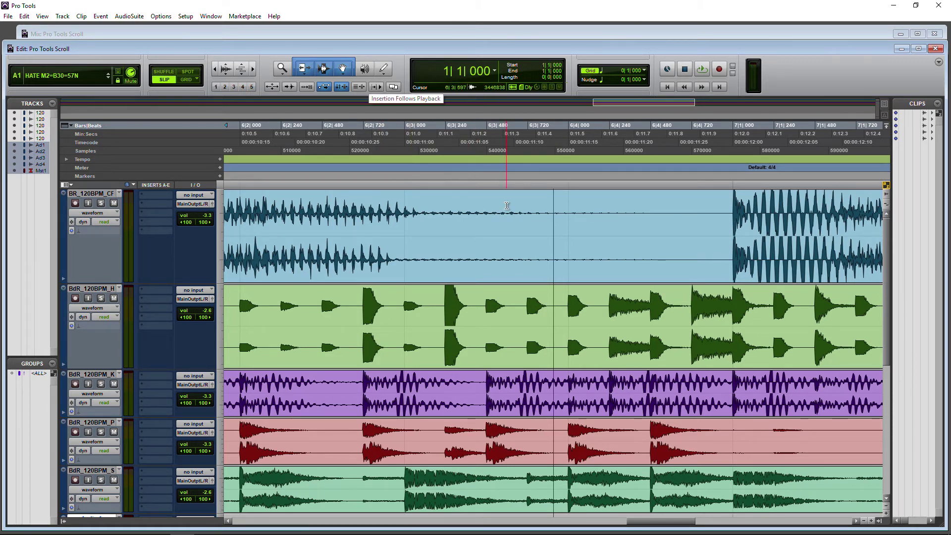
key(space)
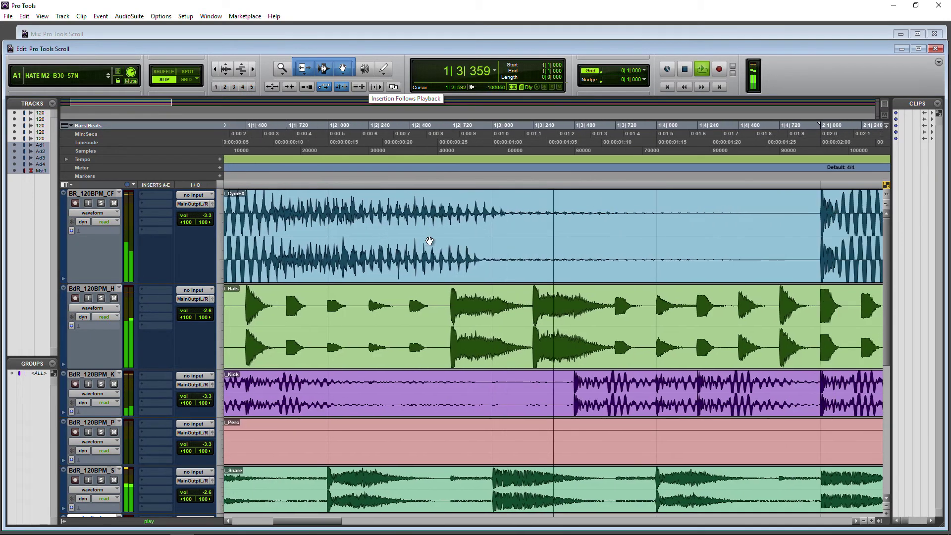
key(space)
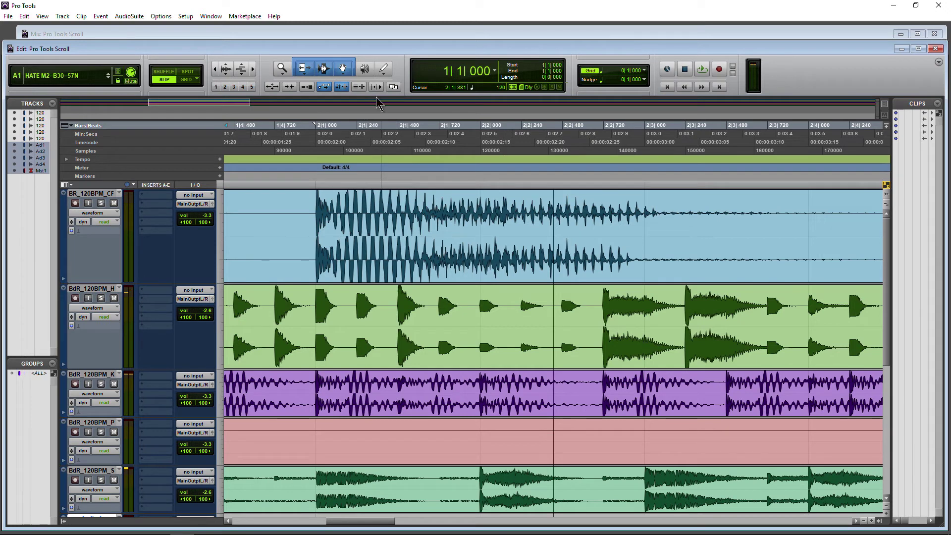
Step: Play from 2|2|475 and stop at 5|2|298
click(561, 132)
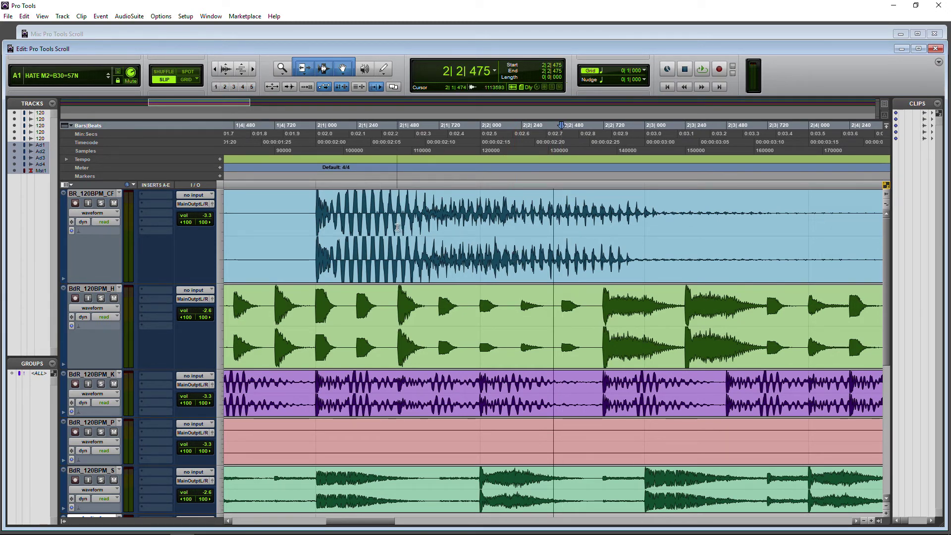
key(space)
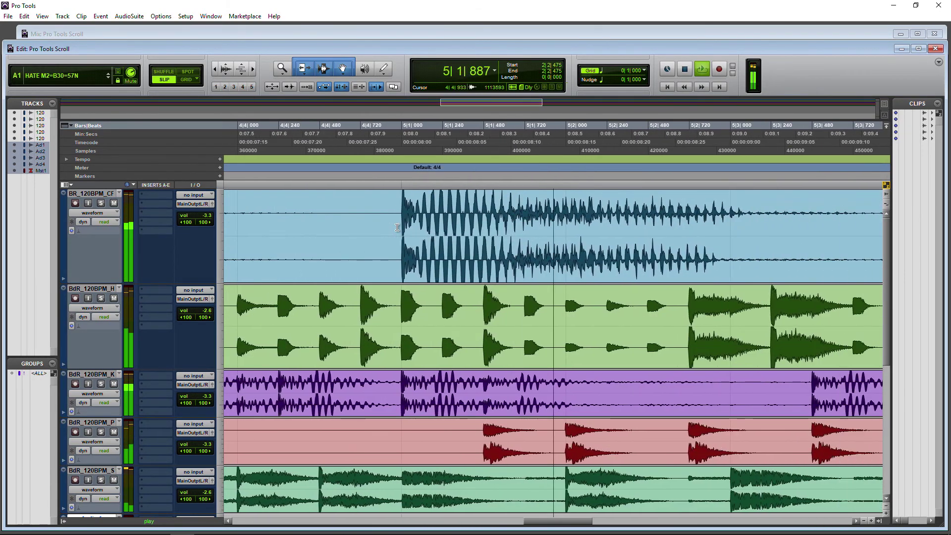
key(space)
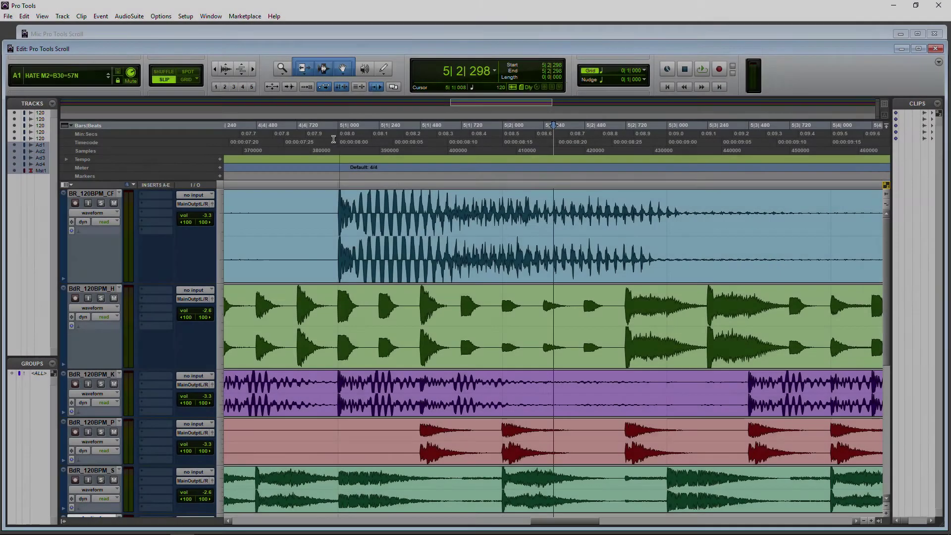
Step: Select 5|2|130 to 6|2|946 across the drum tracks with the Selector
click(296, 151)
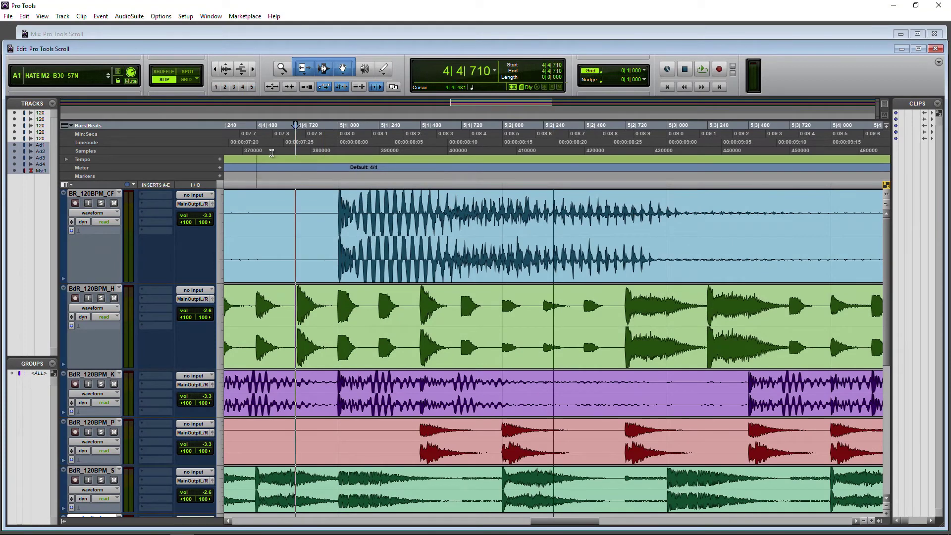
click(522, 136)
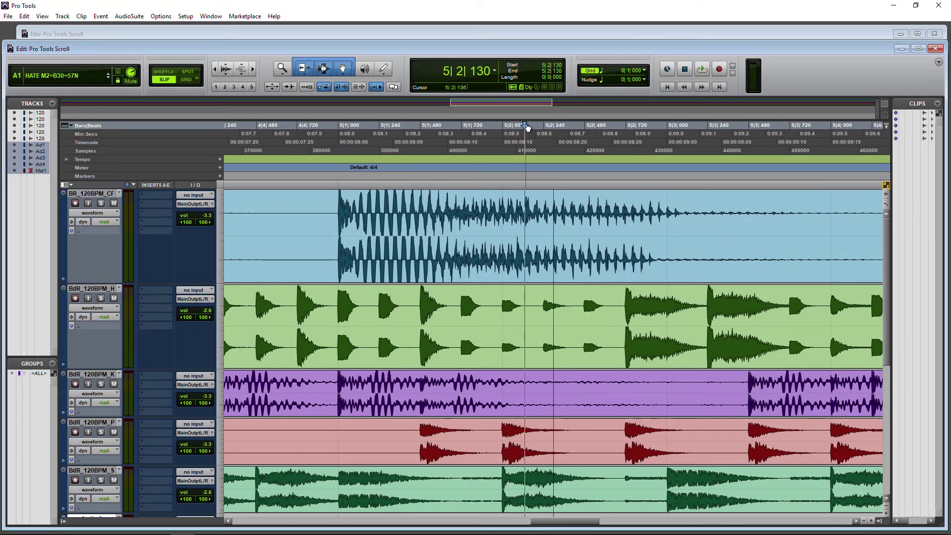
drag(526, 128, 731, 70)
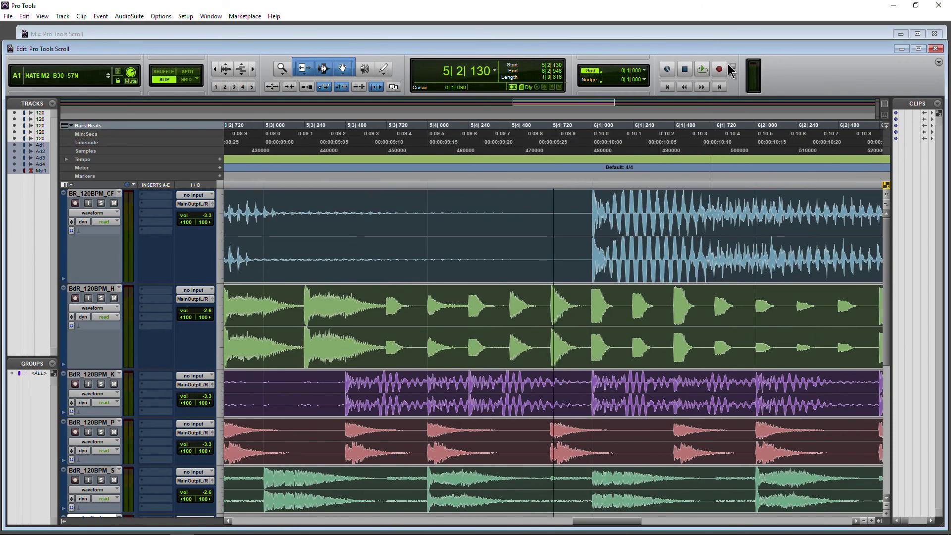
Step: Toggle Loop playback off and back on, then loop-play and stop at 5|4|427
right_click(702, 69)
click(728, 105)
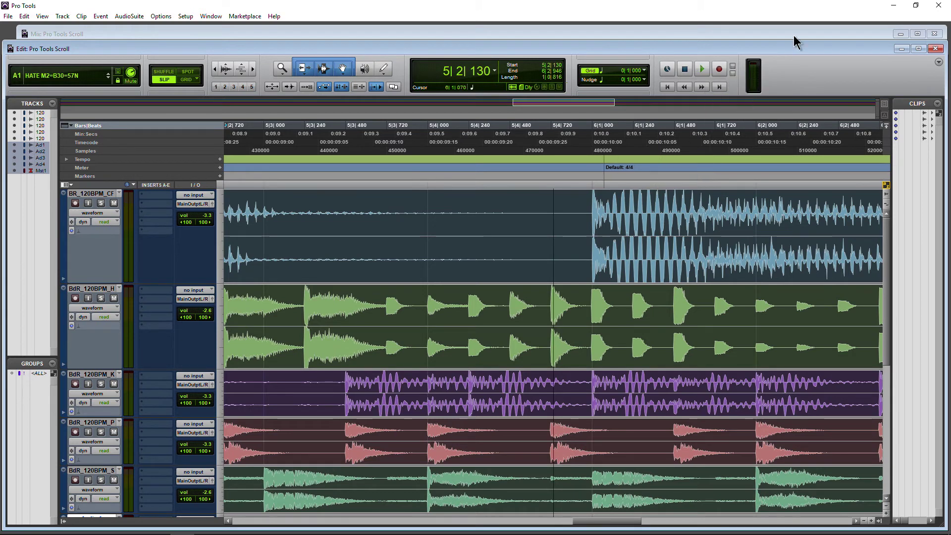
right_click(702, 69)
click(728, 105)
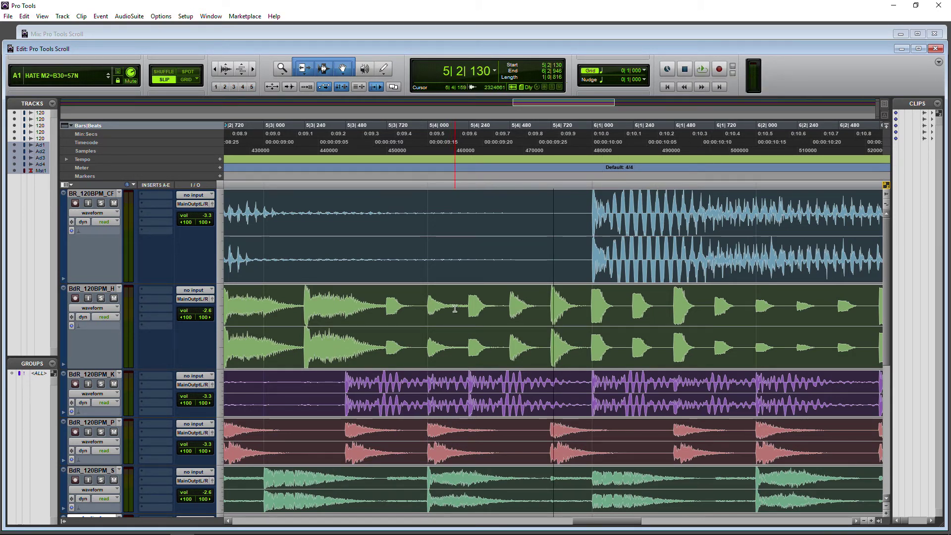
key(space)
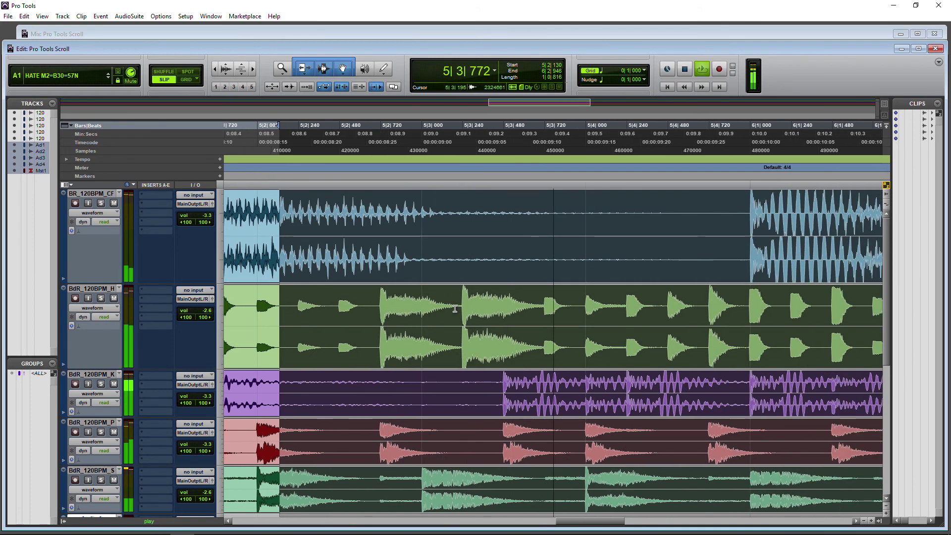
key(space)
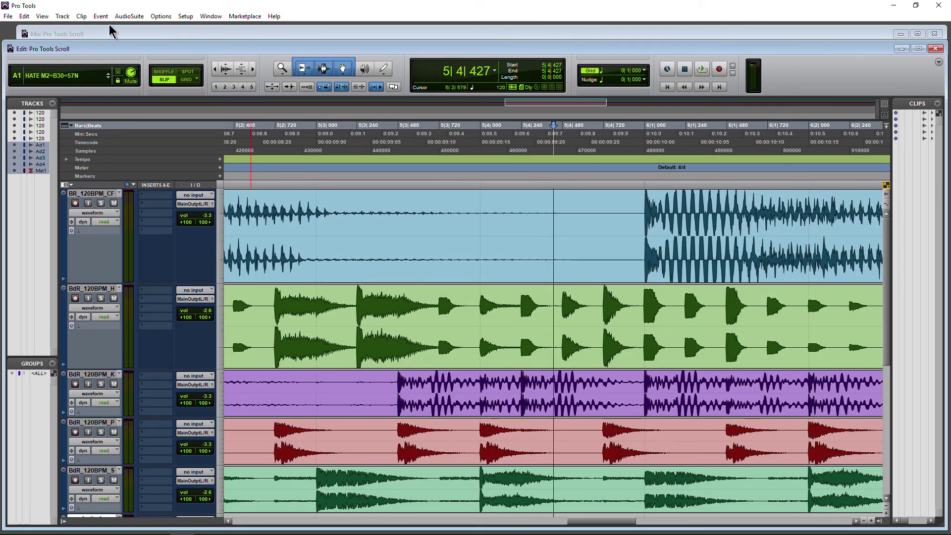
Step: Set Edit Window Scrolling to Page from the Options menu
click(161, 17)
mouse_move(191, 144)
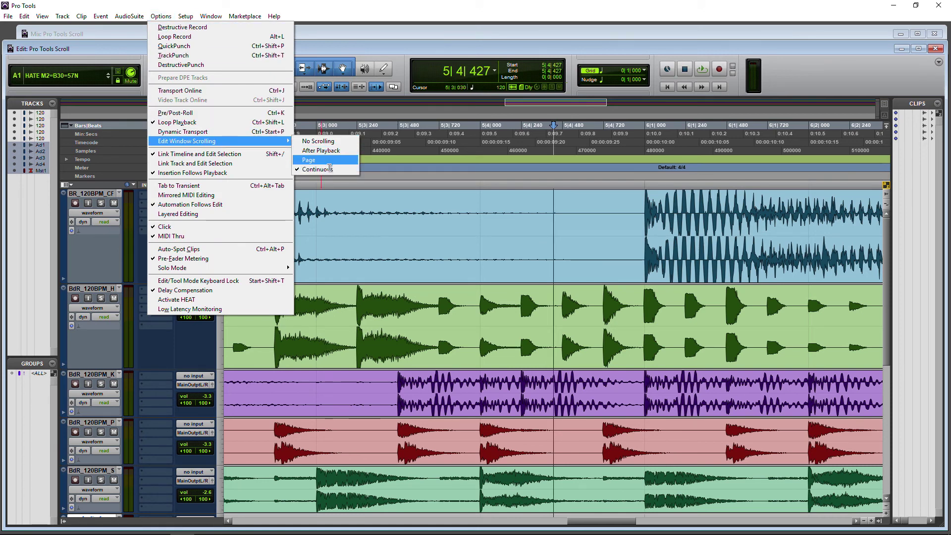
click(323, 150)
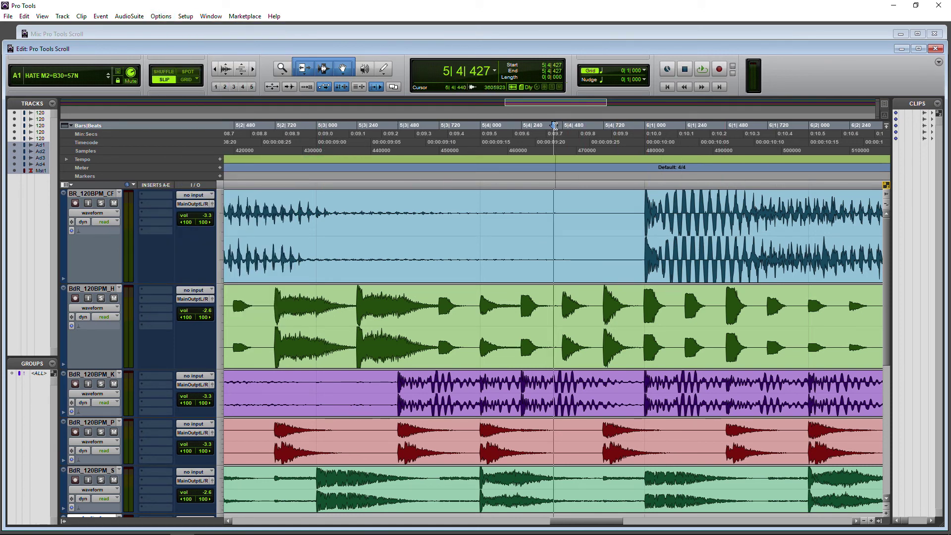
Step: Select a range in the Edit window, loop-play it, then stop playback
drag(554, 128, 853, 178)
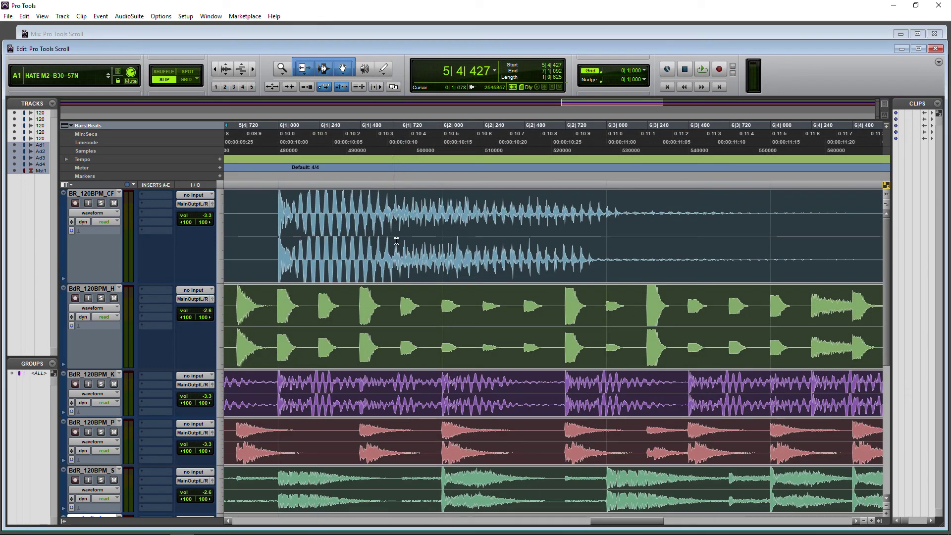
key(space)
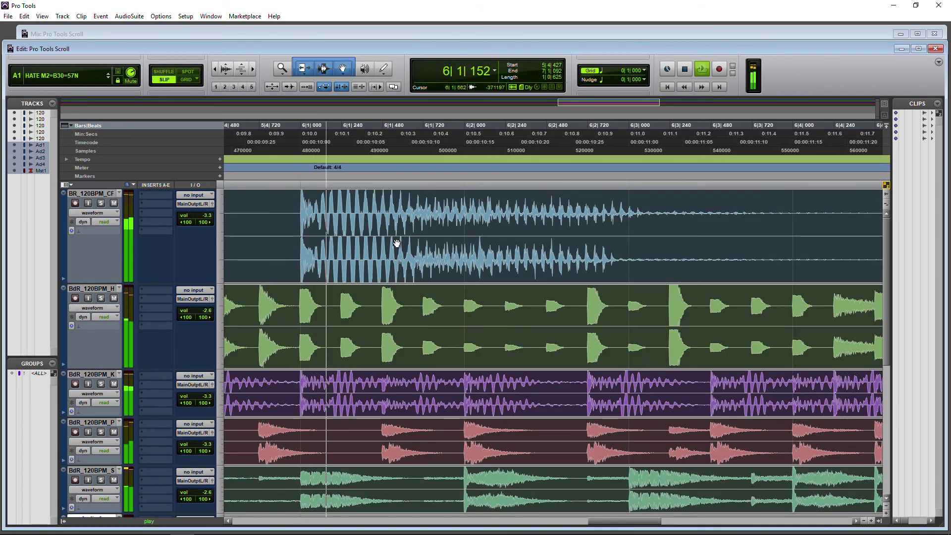
key(space)
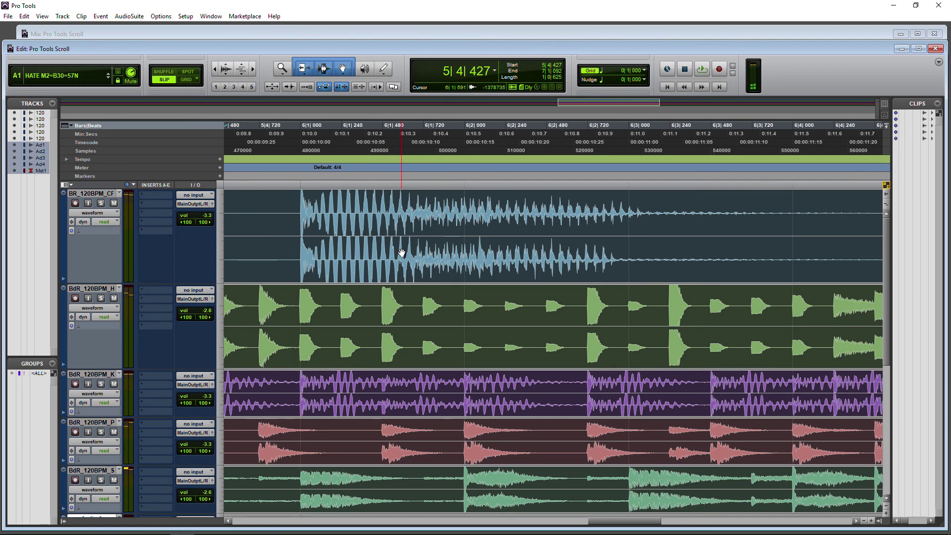
Step: Return to the session start and bring up the Edit Window Scrolling options again
click(667, 88)
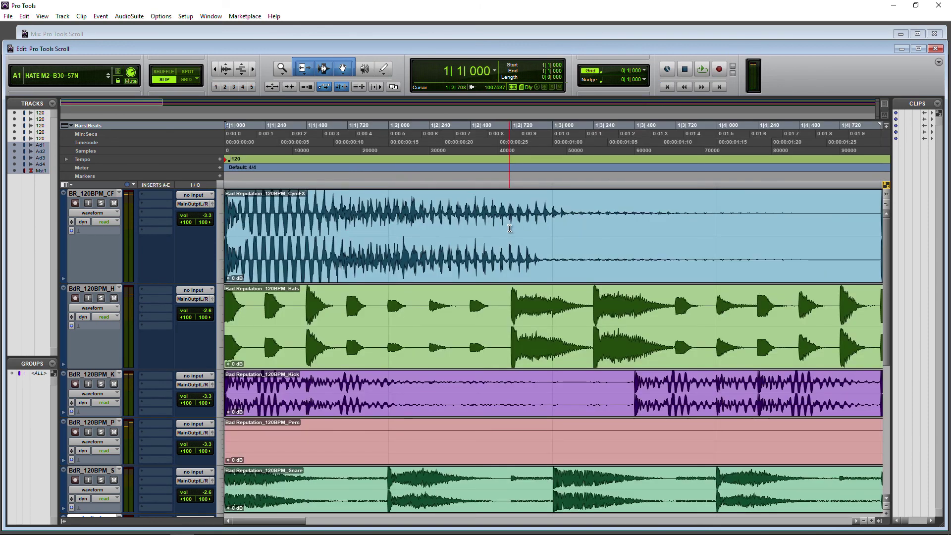
click(162, 17)
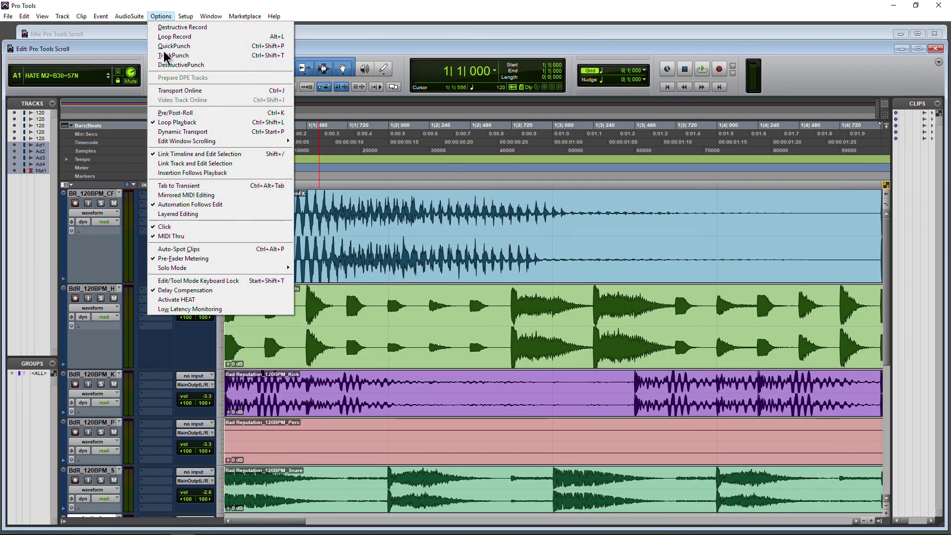
mouse_move(245, 142)
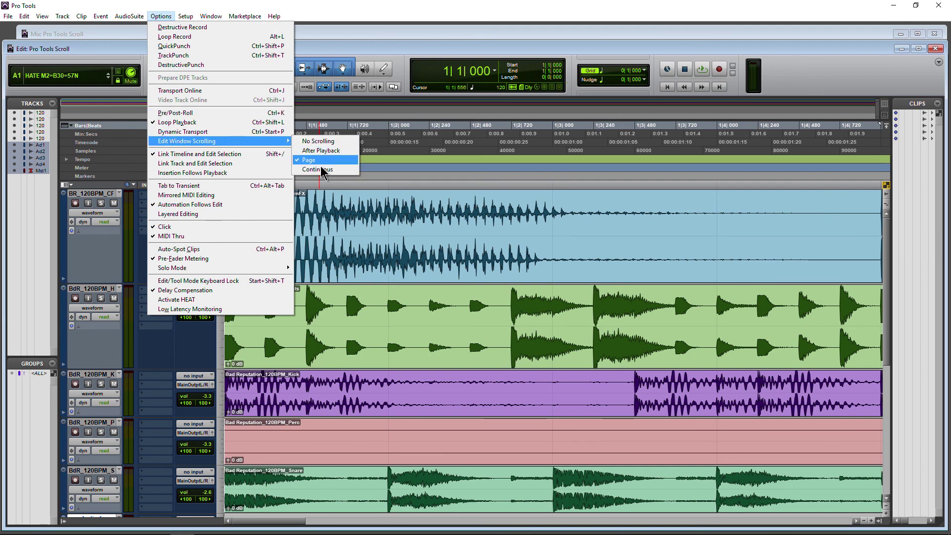